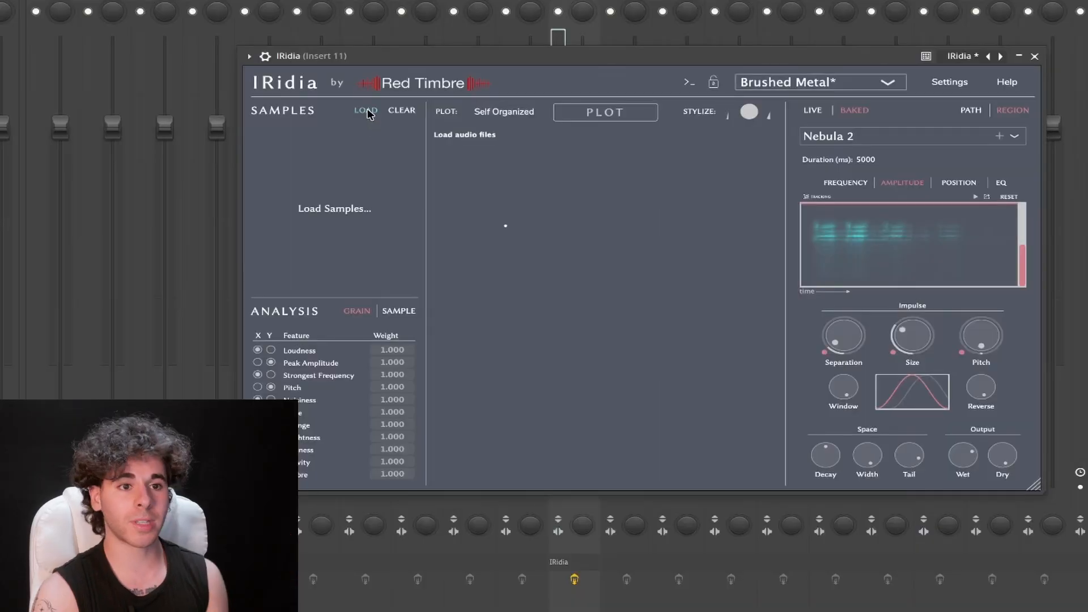
Step: Load all the WAV files from the Brushed Metal.iridia folder as samples
left_click(366, 111)
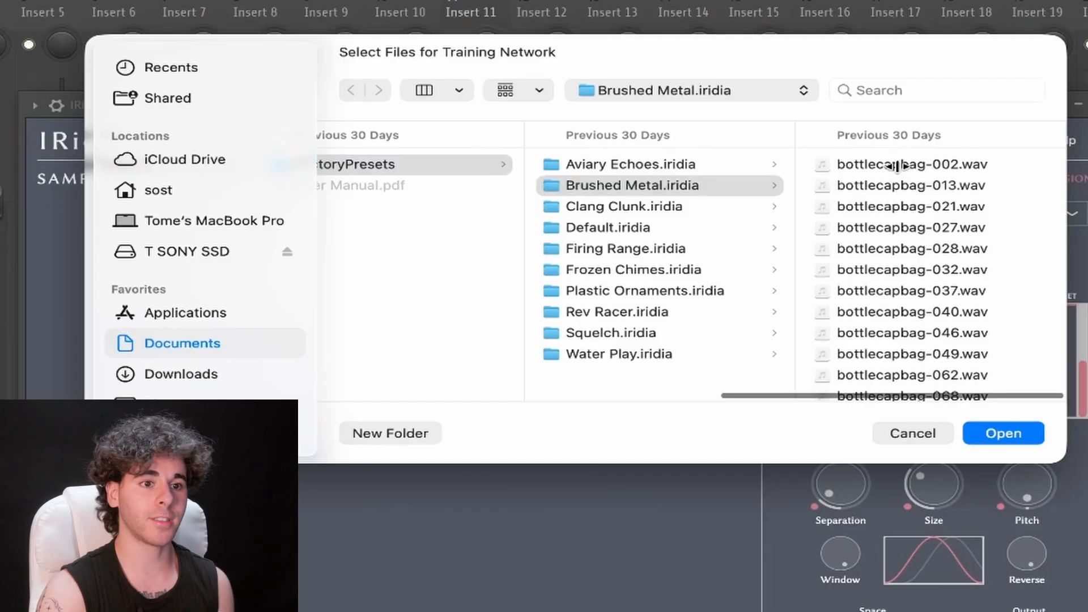
left_click(898, 166)
key("super+a")
scroll(618, 323, "down", 5)
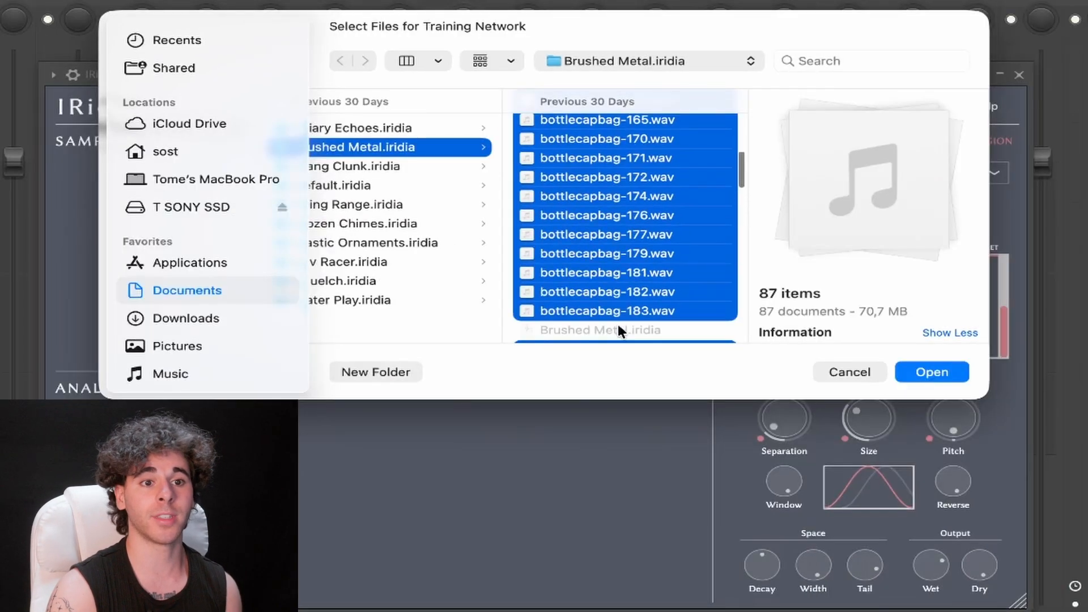
scroll(618, 323, "up", 5)
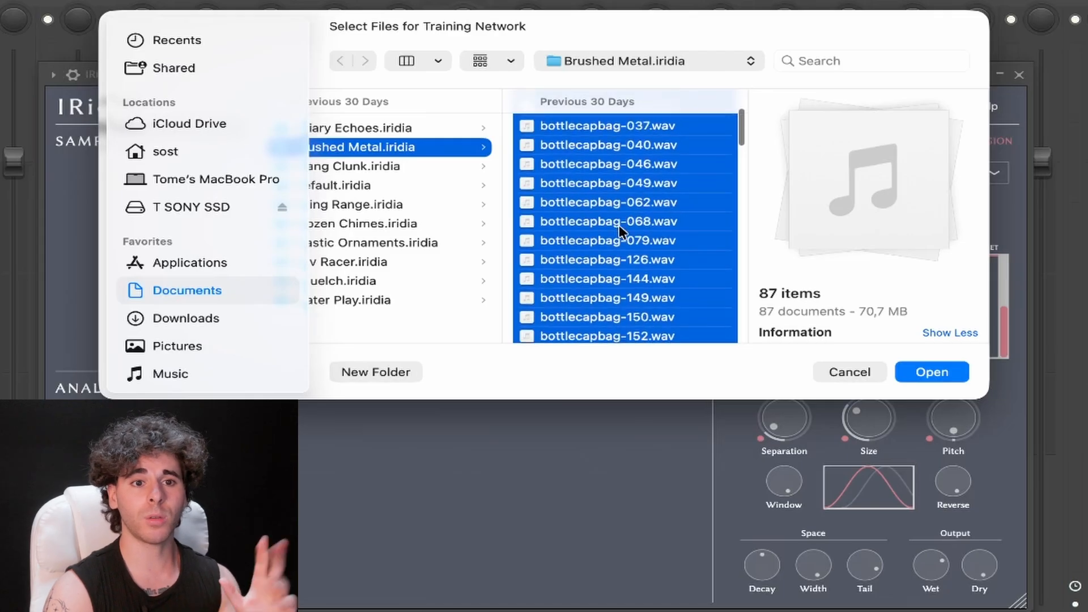
scroll(619, 225, "up", 3)
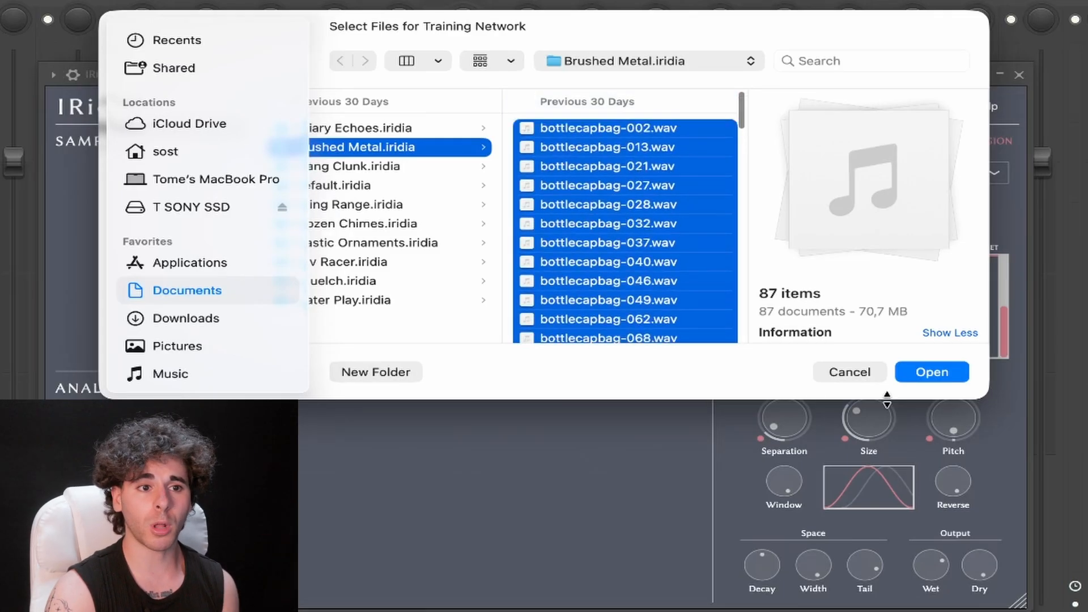
left_click(933, 372)
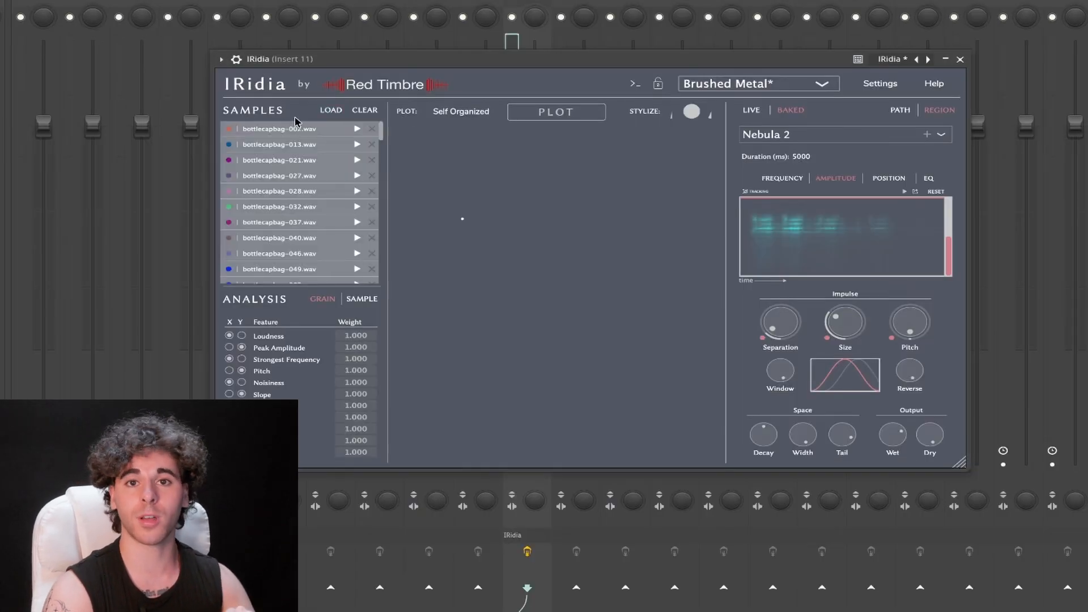
Step: Browse the loaded sample list and audition metalgong-03.wav
scroll(297, 163, "down", 15)
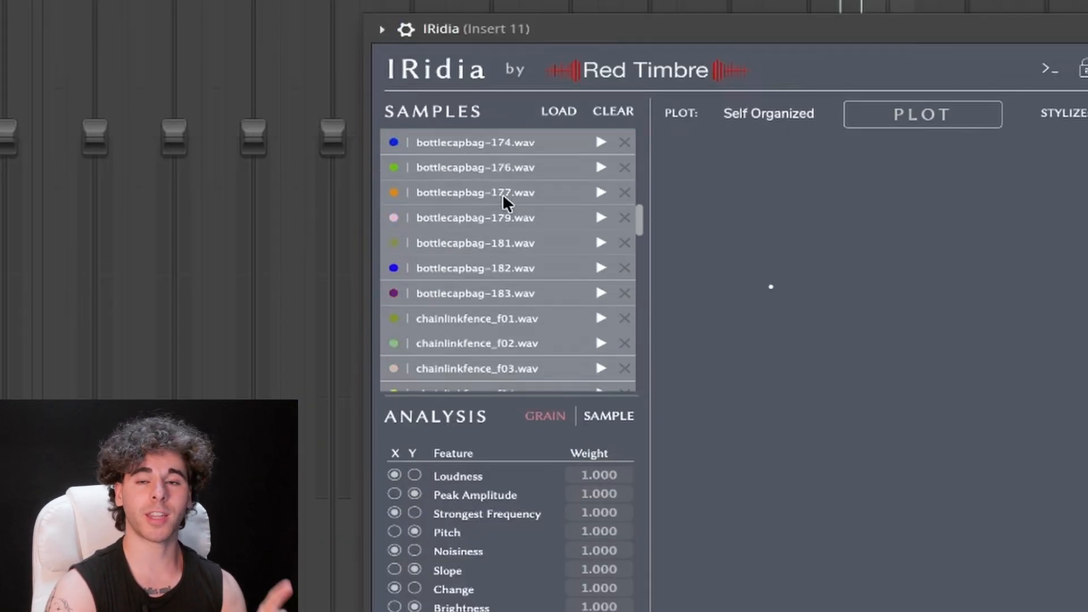
scroll(503, 193, "down", 5)
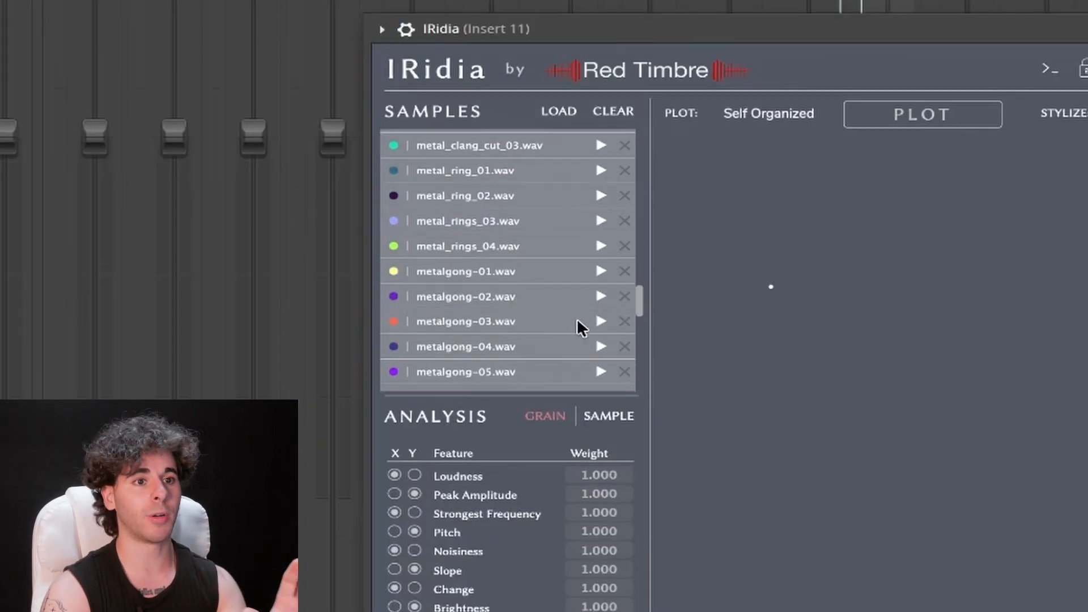
left_click(601, 322)
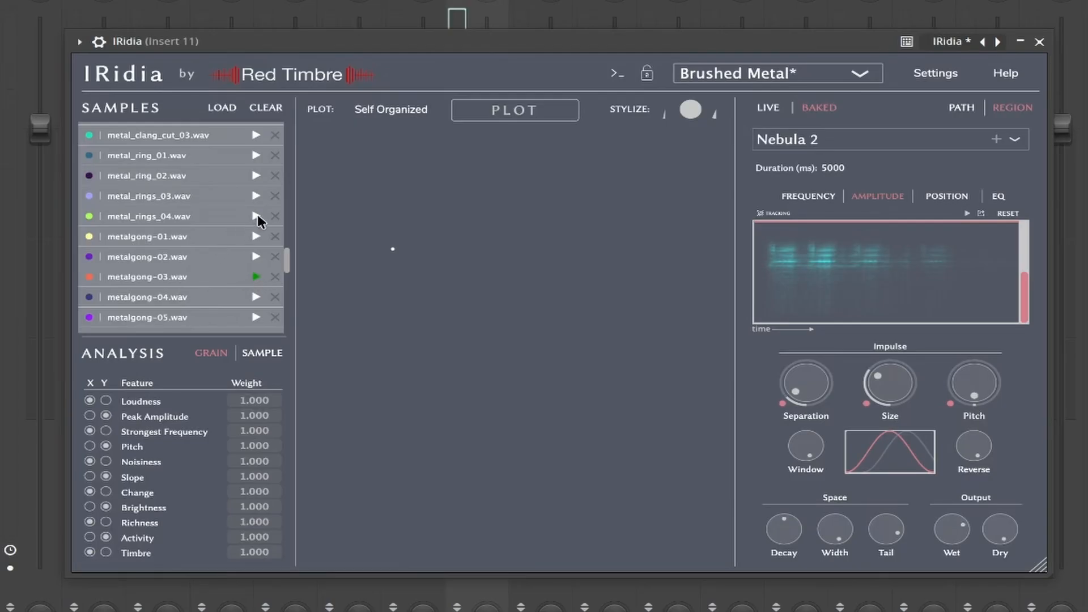
scroll(220, 207, "up", 1)
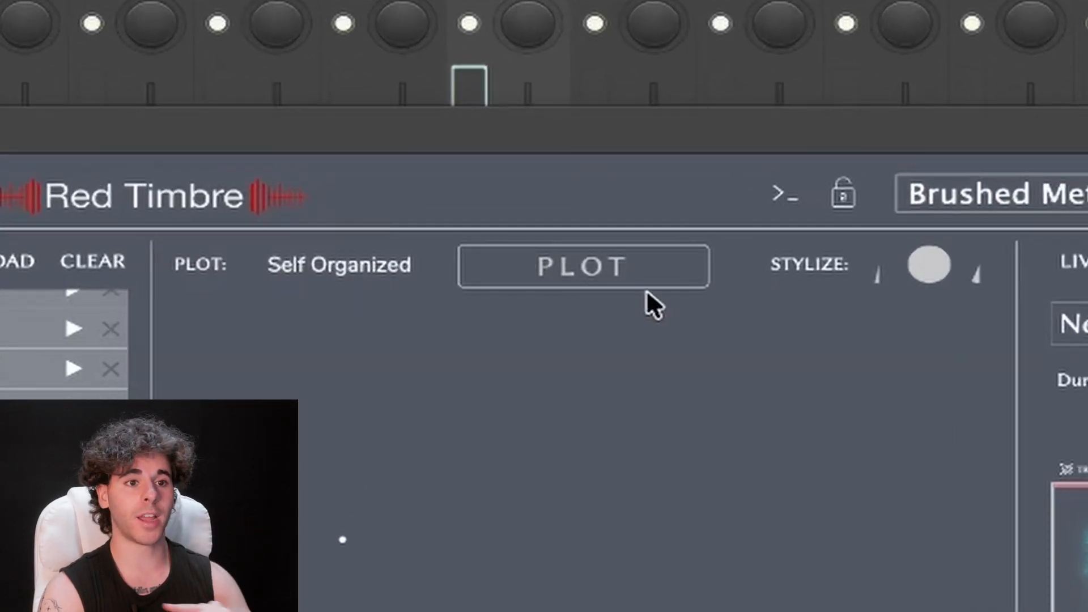
Step: Generate a Self Organized plot of the loaded metal samples and explore the sample clusters across it
left_click(610, 283)
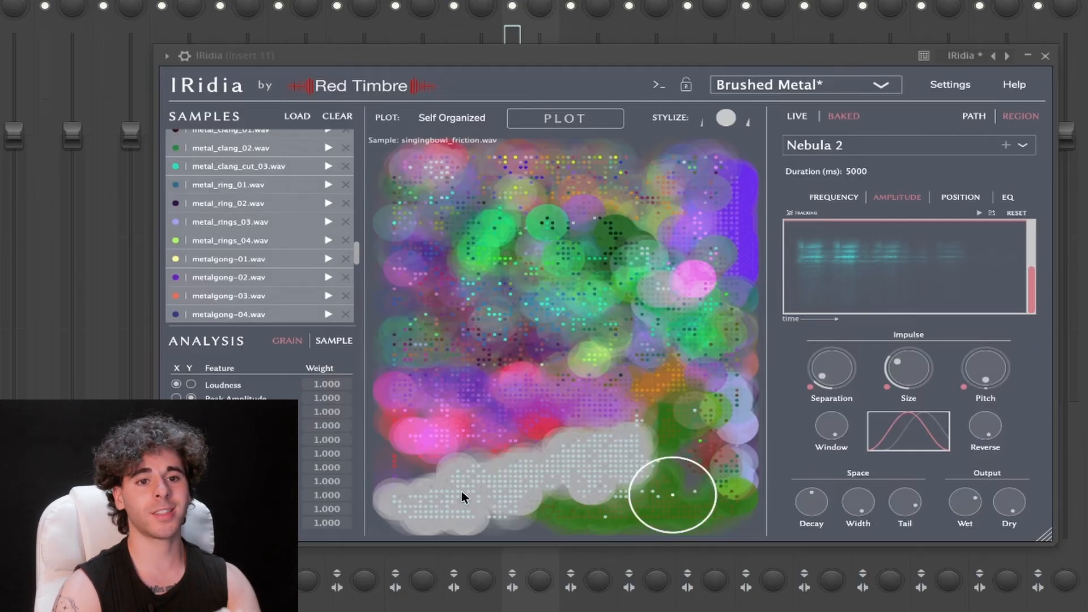
left_click_drag(460, 500, 475, 468)
left_click_drag(453, 418, 486, 387)
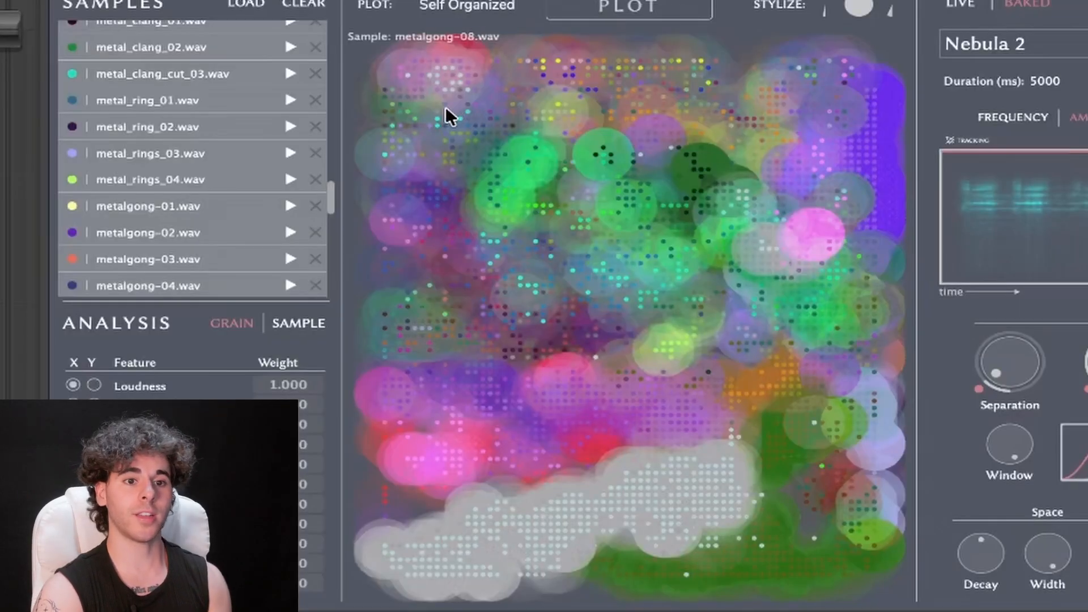
mouse_move(446, 109)
left_mouse_down()
mouse_move(590, 92)
mouse_move(833, 134)
left_mouse_up()
mouse_move(500, 284)
left_mouse_down()
mouse_move(862, 314)
mouse_move(461, 443)
mouse_move(536, 539)
mouse_move(855, 500)
left_mouse_up()
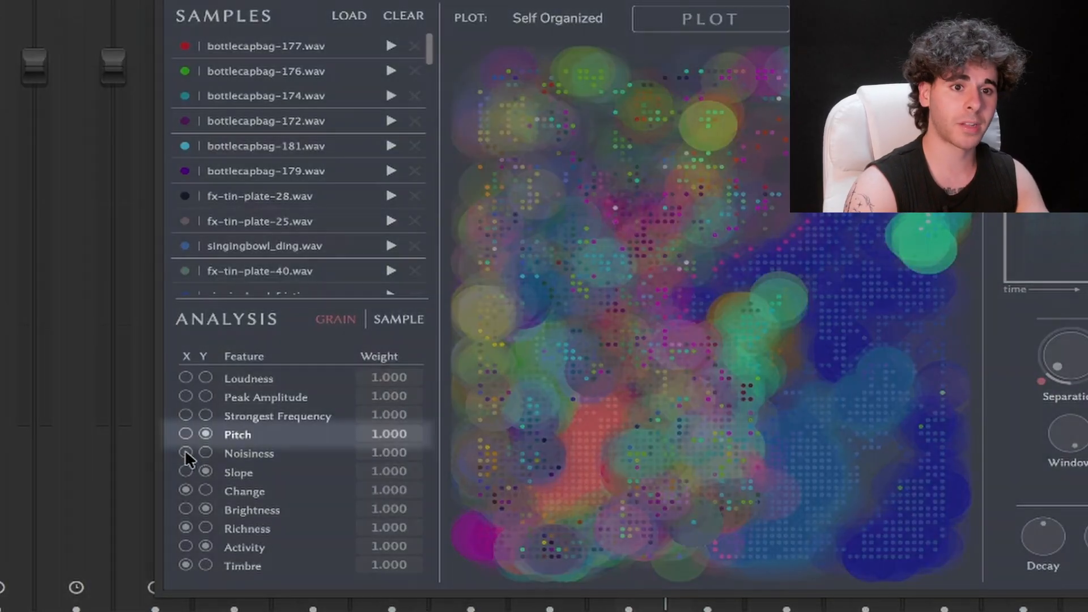
Step: Exclude Slope, Change and Activity from the grain analysis and plot the samples again
left_click(206, 471)
left_click(186, 490)
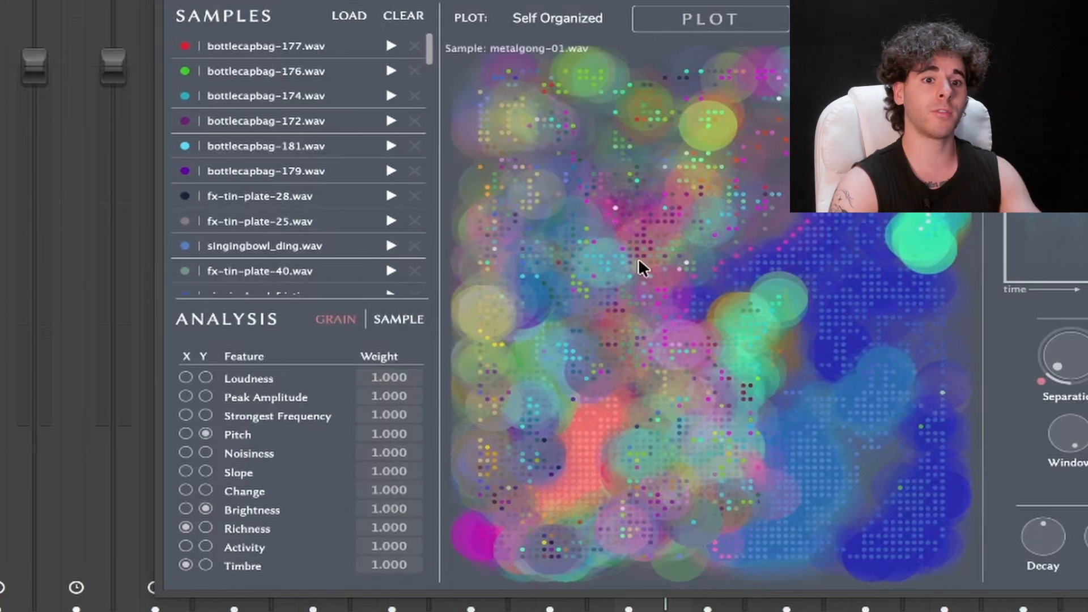
left_click(721, 21)
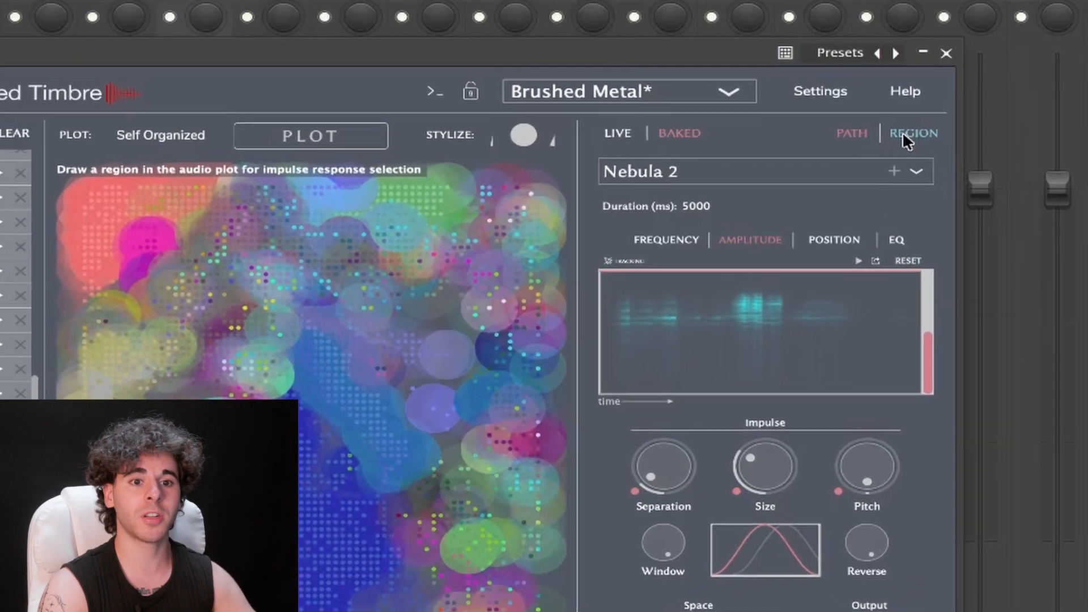
Step: Switch the impulse response selection to Region and draw a circular region on the audio plot
left_click(906, 135)
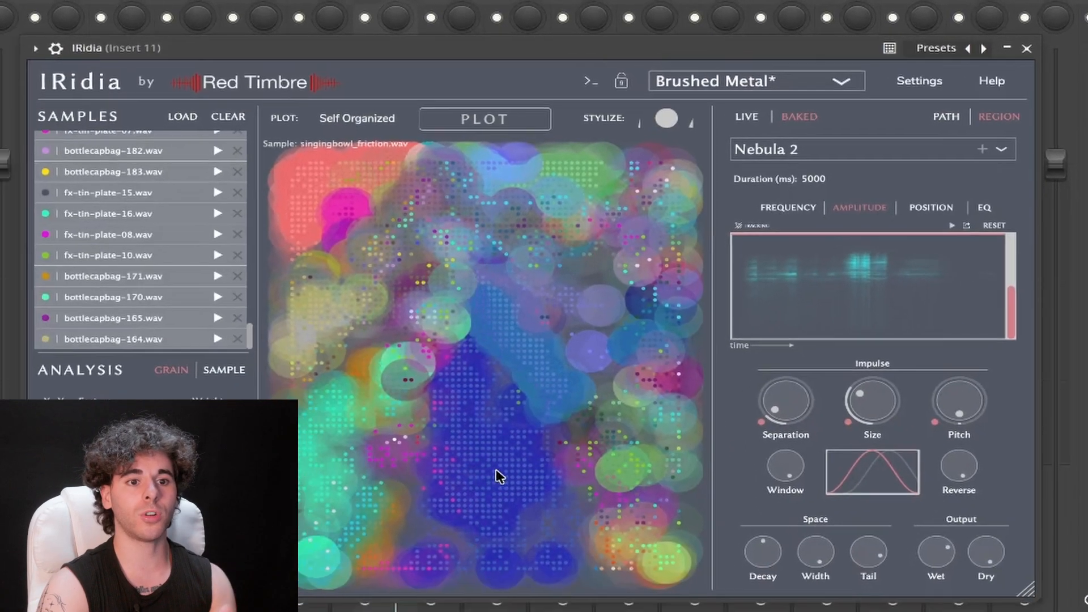
left_click_drag(310, 551, 316, 479)
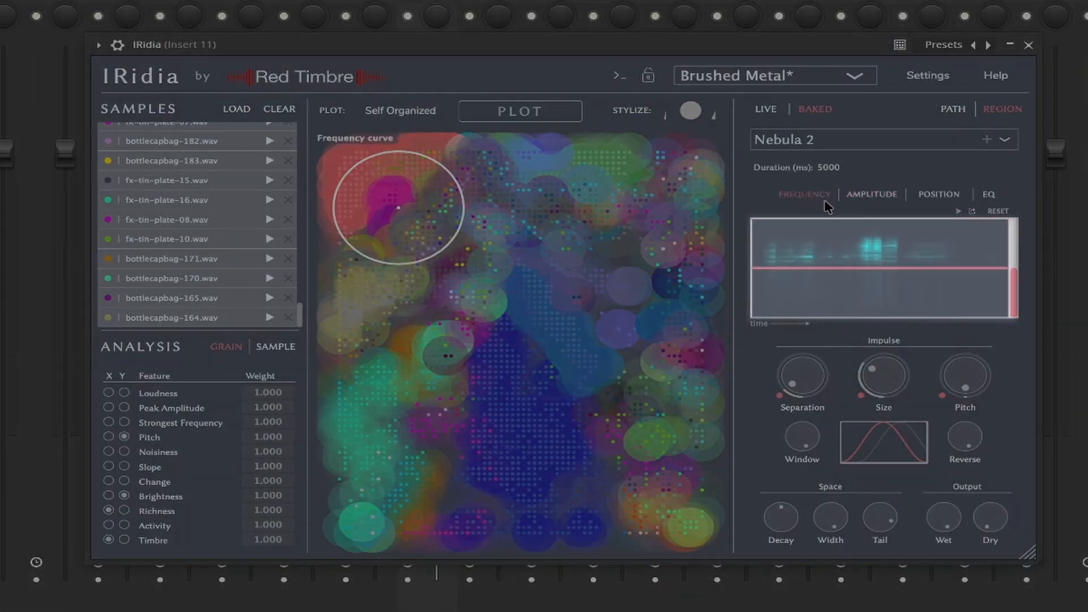
Step: Redraw Nebula 2's amplitude curve with a dip in its later half and reshape its position curve to rise early and step down
left_click(872, 194)
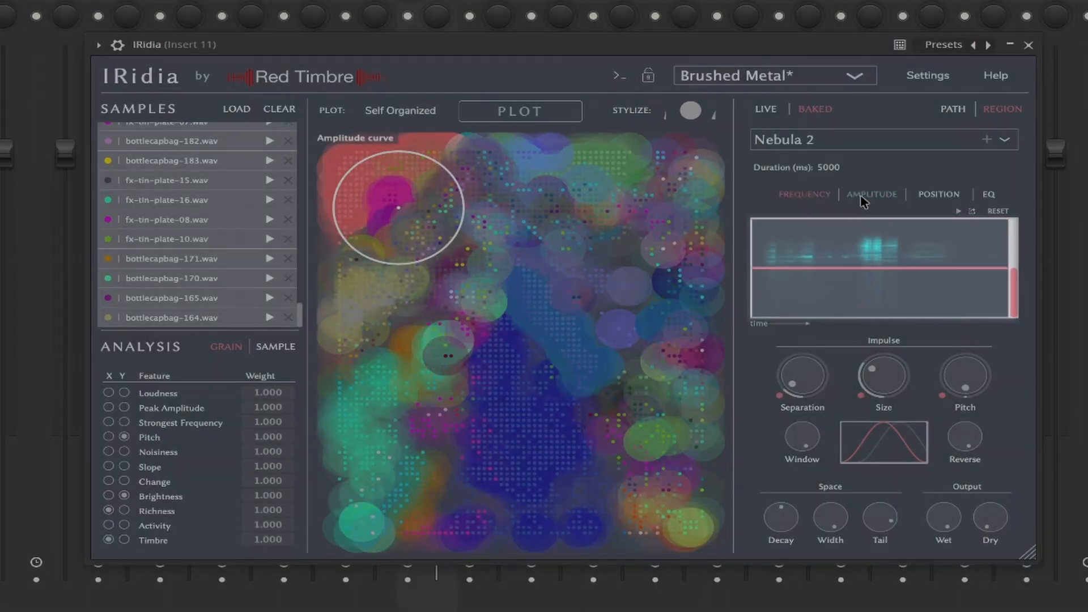
left_click(803, 195)
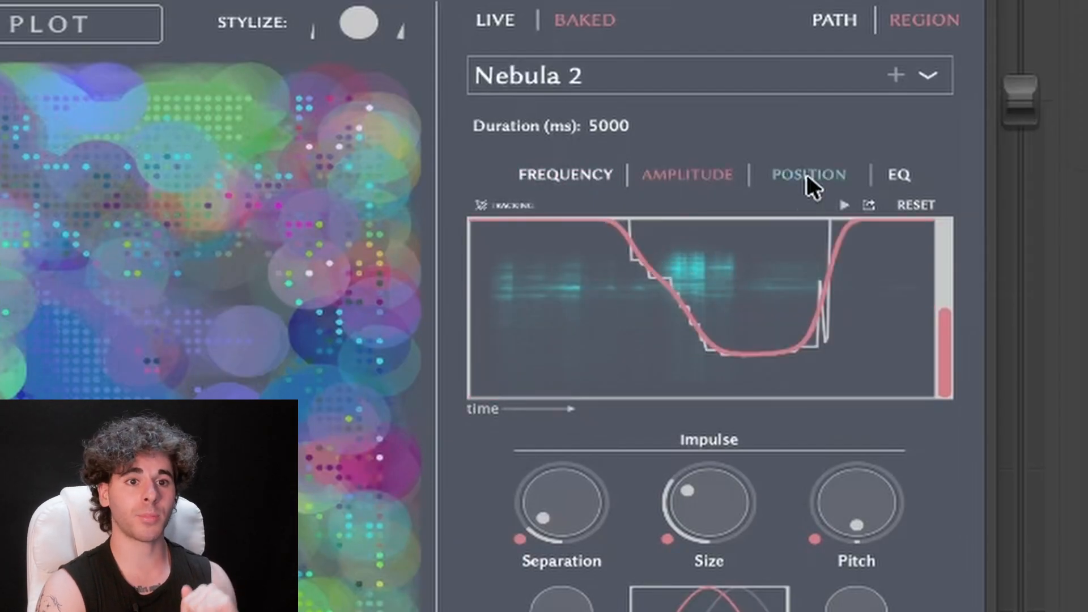
left_click(807, 177)
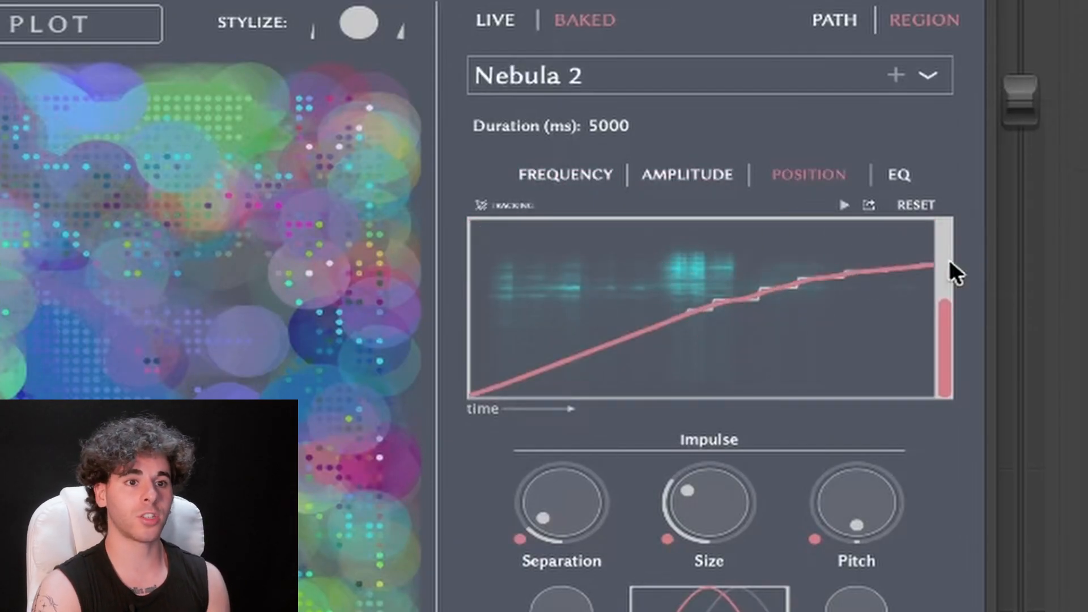
left_click(902, 175)
left_click_drag(925, 342, 925, 347)
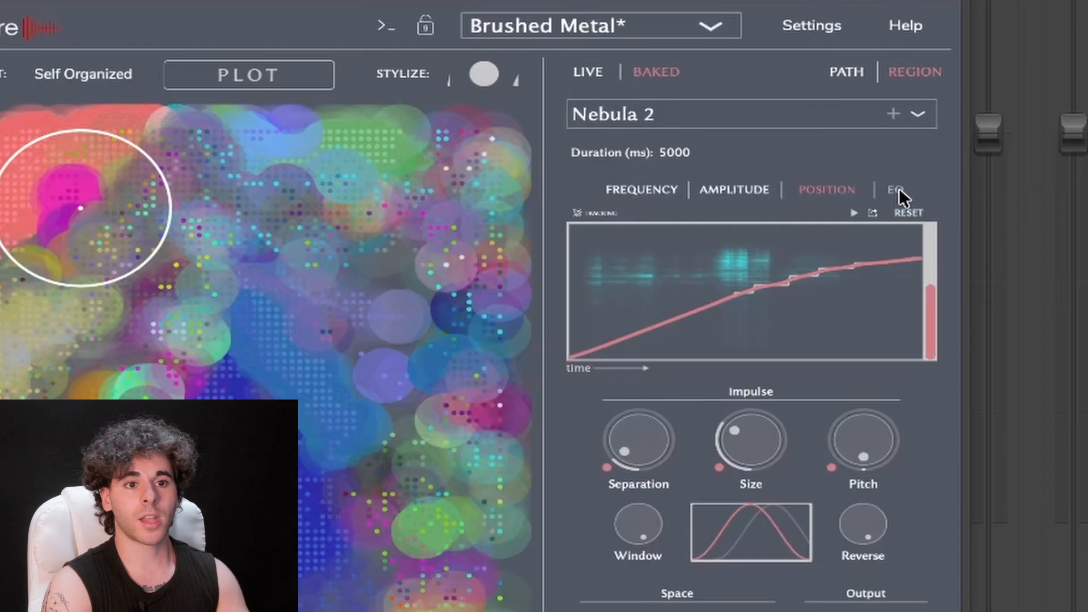
left_click(992, 188)
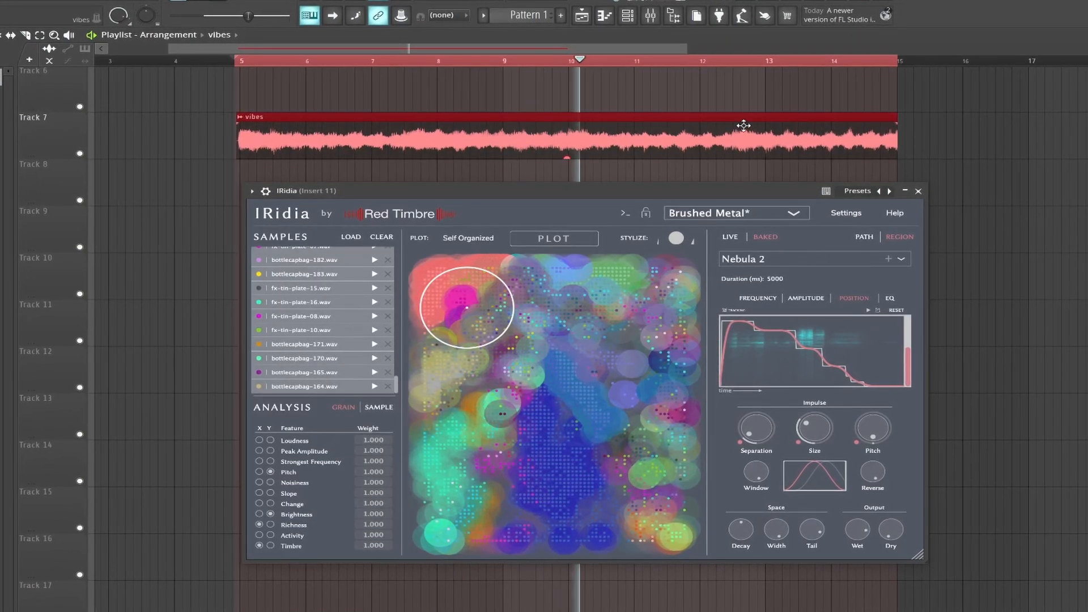
left_click(652, 17)
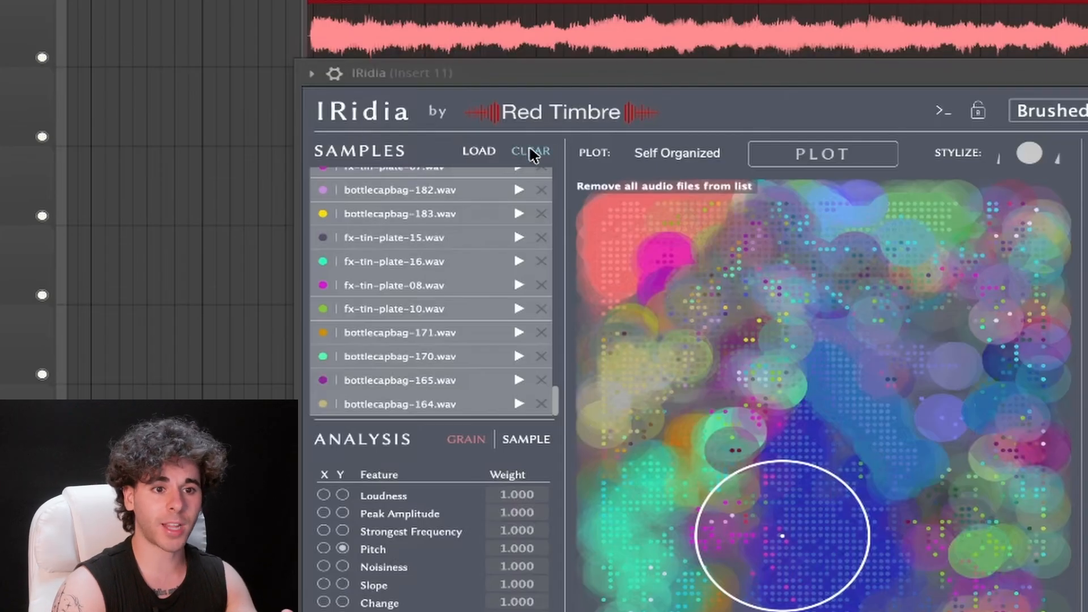
Step: Replace the loaded samples with all the DripDrop MP3 files from the Water Play.iridia folder and plot them
left_click(532, 152)
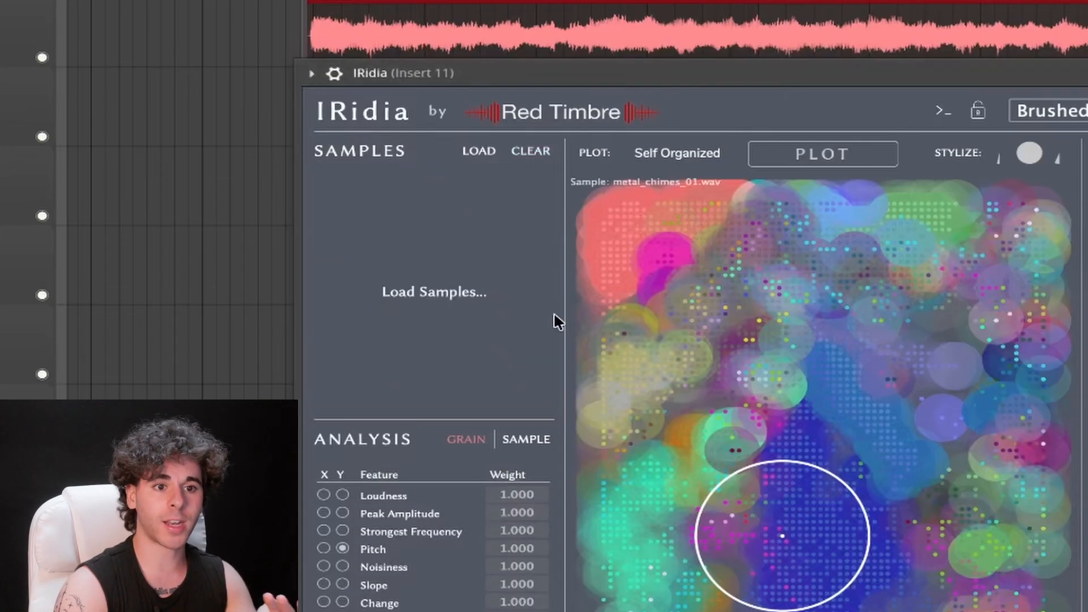
left_click(486, 152)
key("super+a")
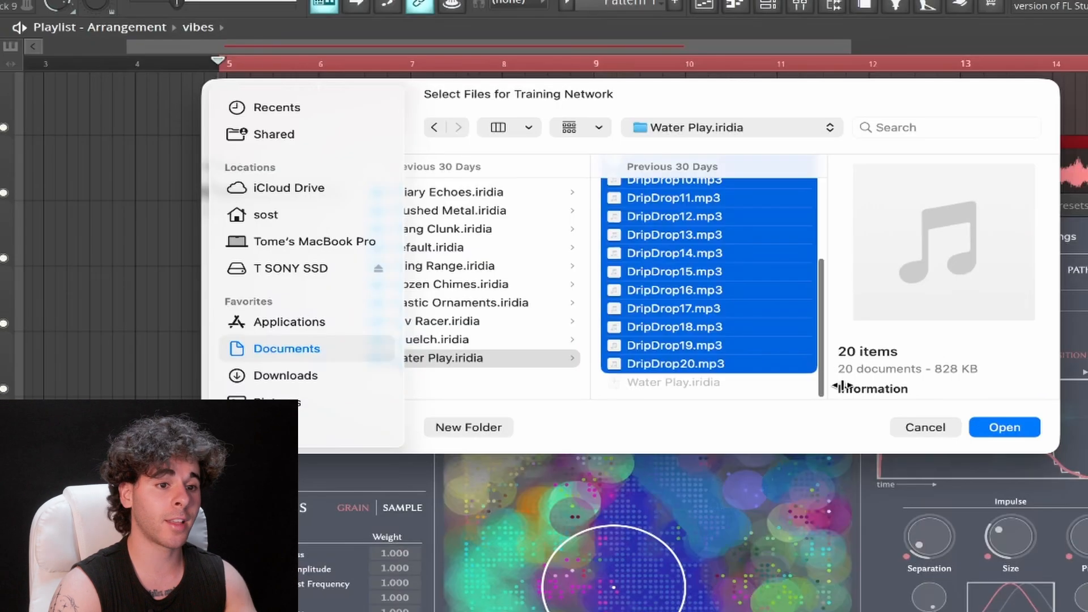
left_click(1004, 427)
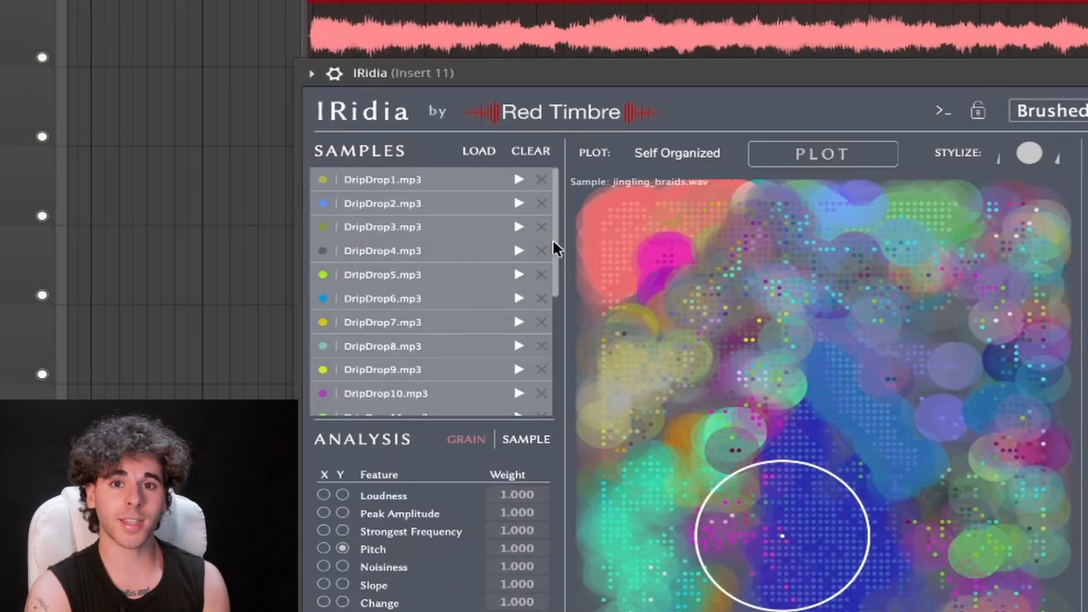
left_click(828, 158)
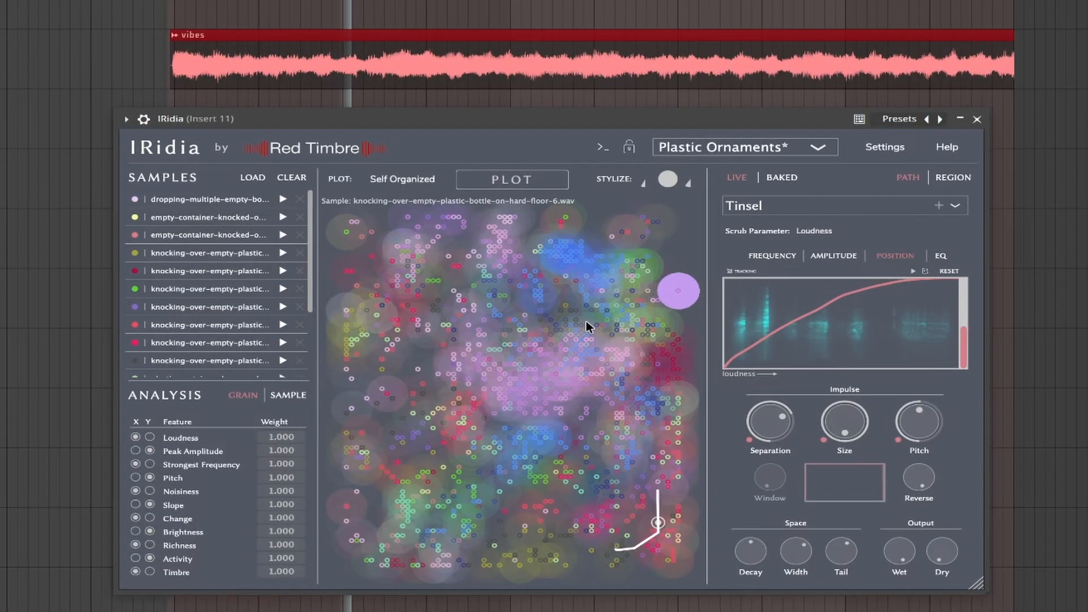
Step: Draw several short selection paths through different clusters of the Plastic Ornaments plot to try out live impulse responses
left_click_drag(485, 254, 562, 264)
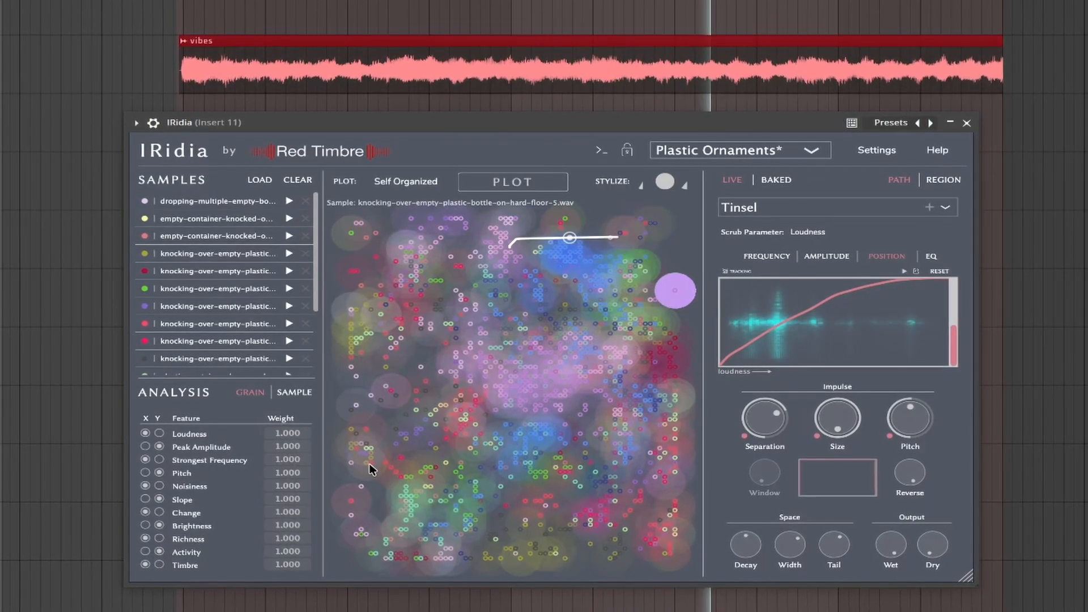
left_click_drag(615, 546, 641, 475)
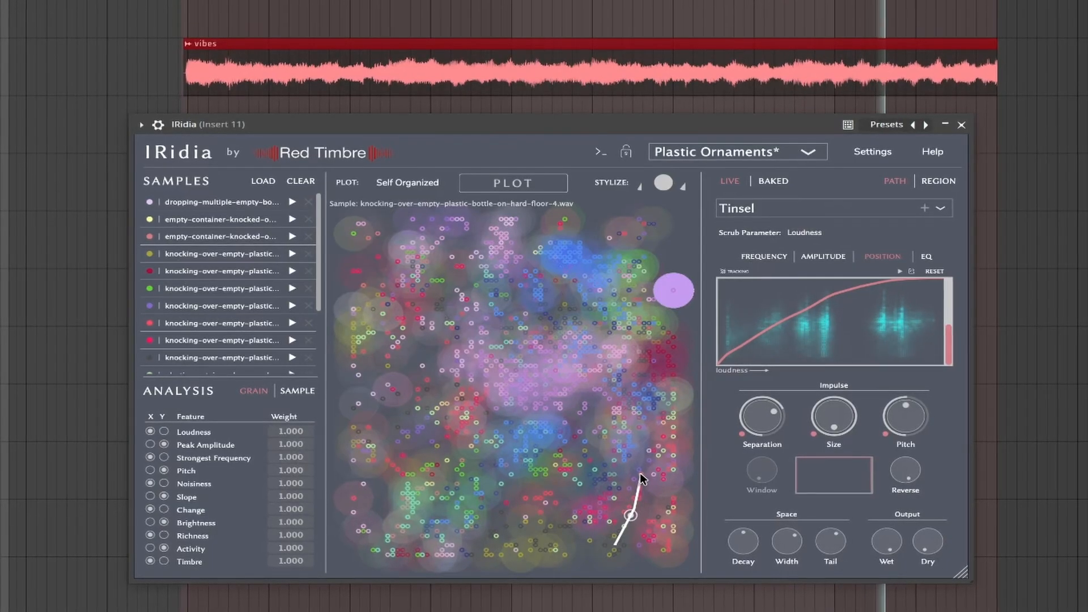
left_click_drag(389, 421, 416, 523)
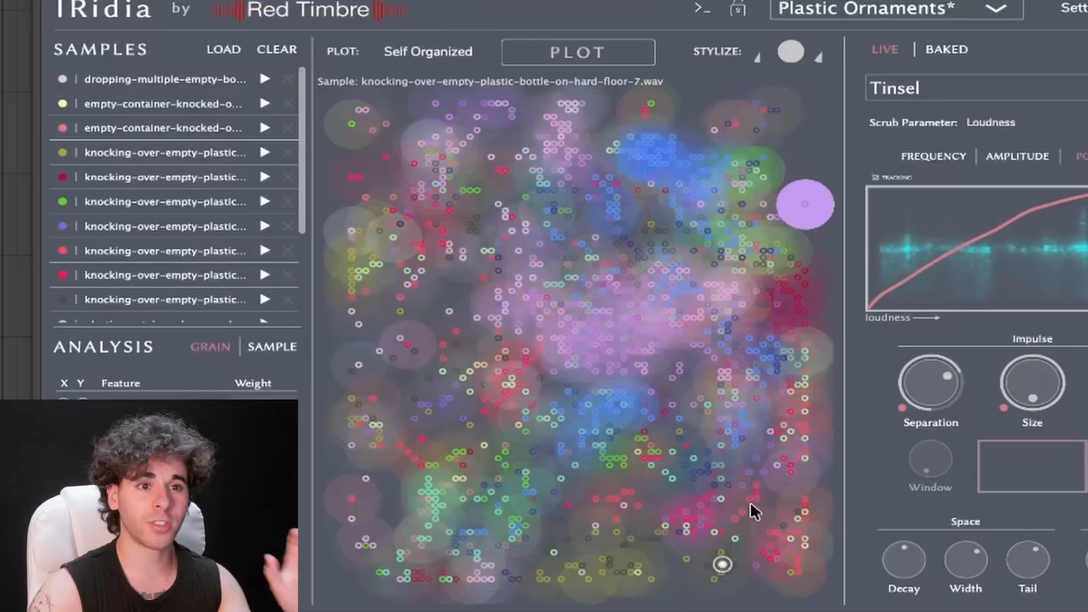
left_click_drag(750, 501, 758, 461)
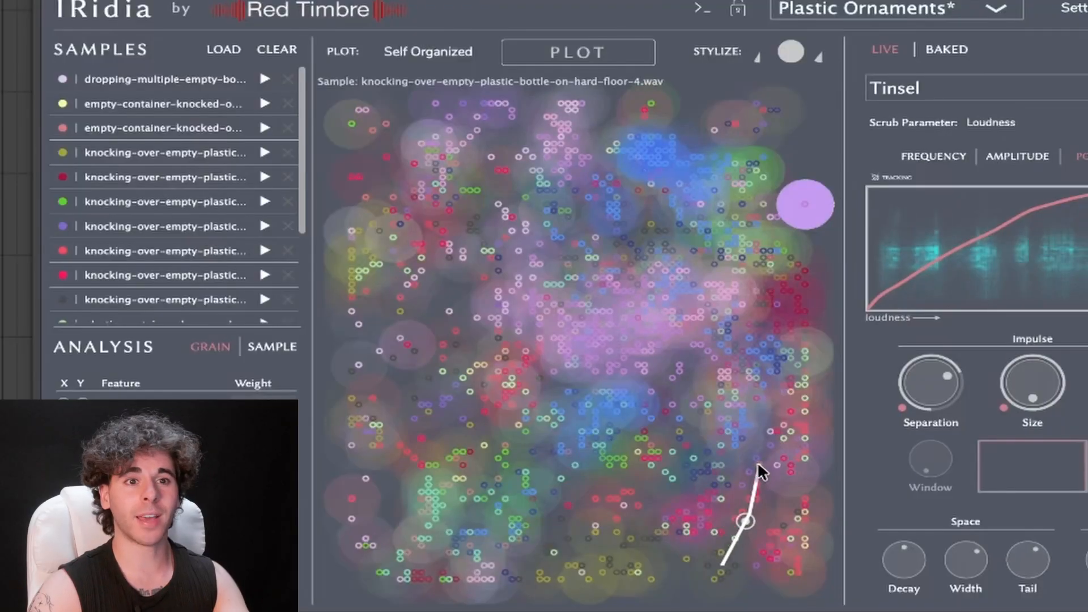
mouse_move(433, 393)
left_mouse_down()
mouse_move(394, 512)
mouse_move(438, 535)
left_mouse_up()
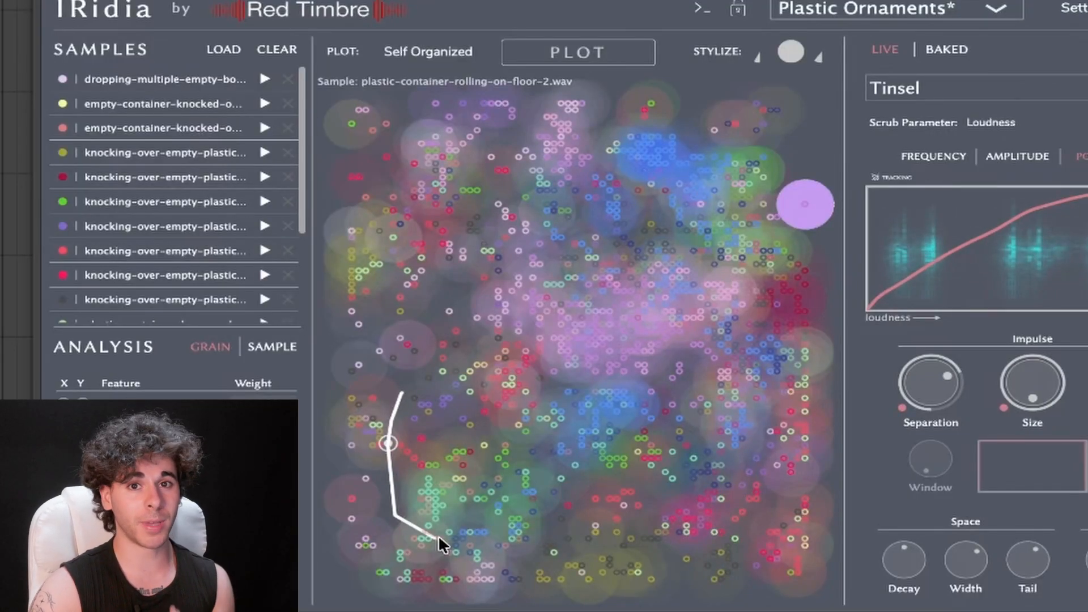